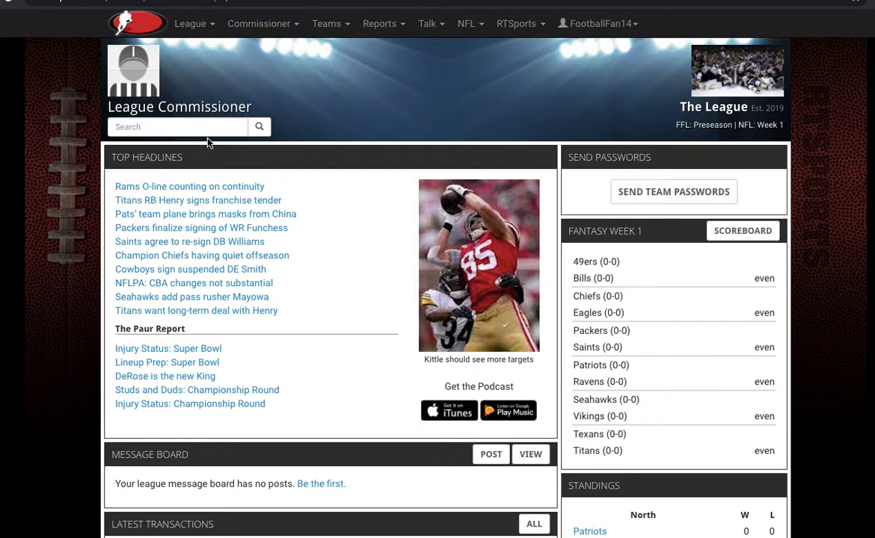
Go through Commissioner > Manage League to the Free Agents settings under Rosters
{"action": "left_click", "coordinate": [258, 23]}
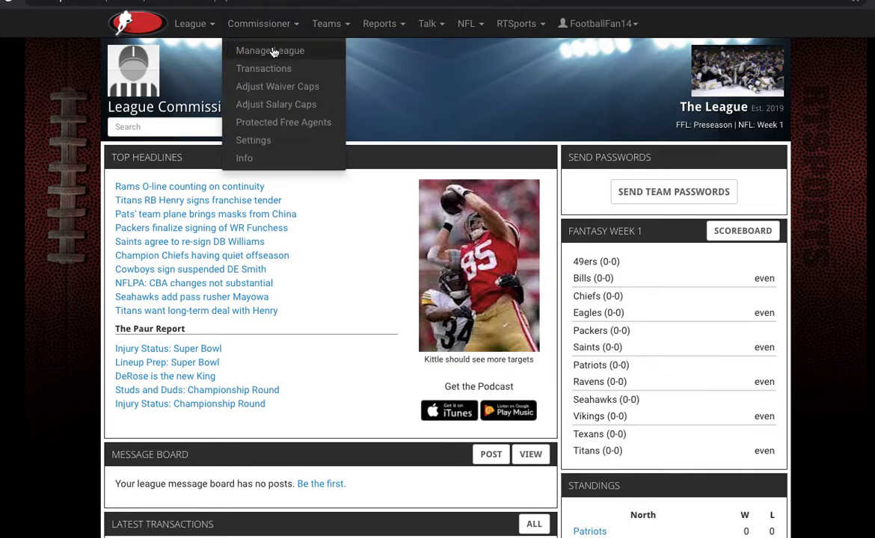
{"action": "left_click", "coordinate": [292, 59]}
{"action": "scroll", "coordinate": [419, 202], "scroll_direction": "down", "scroll_amount": 1}
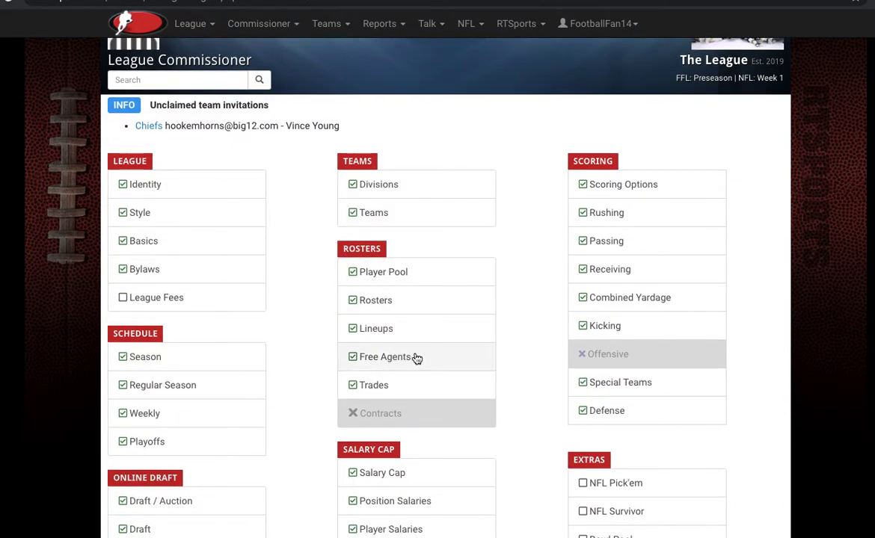
{"action": "left_click", "coordinate": [415, 359]}
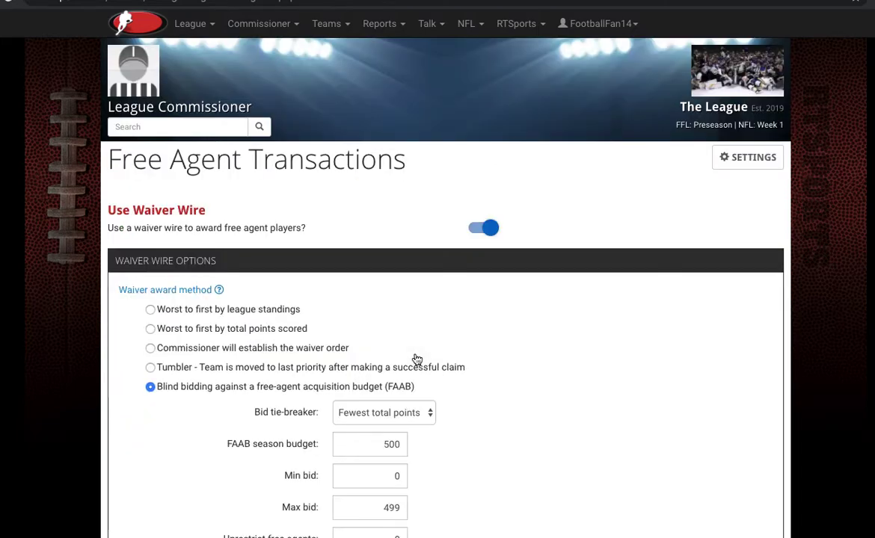
Switch the waiver award method from FAAB blind bidding to worst to first by league standings
{"action": "scroll", "coordinate": [416, 359], "scroll_direction": "down", "scroll_amount": 2}
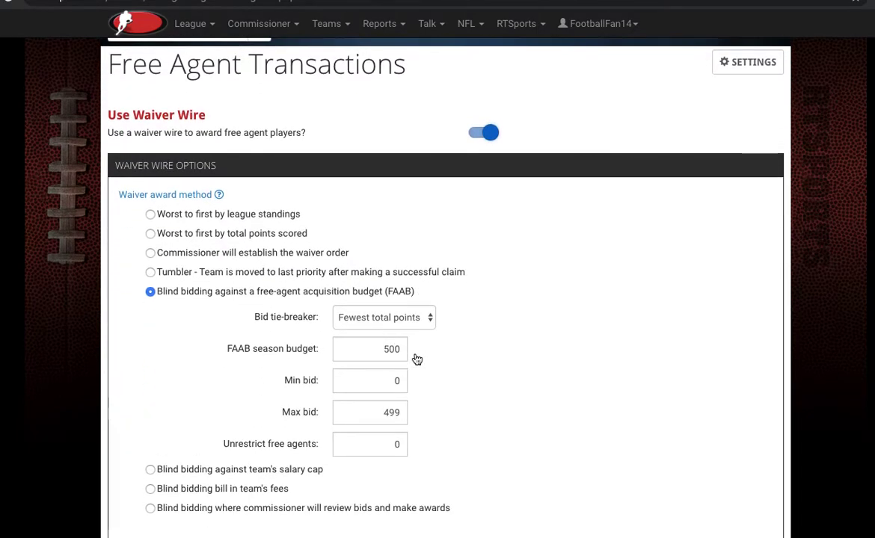
{"action": "left_click", "coordinate": [151, 215]}
{"action": "scroll", "coordinate": [303, 224], "scroll_direction": "down", "scroll_amount": 2}
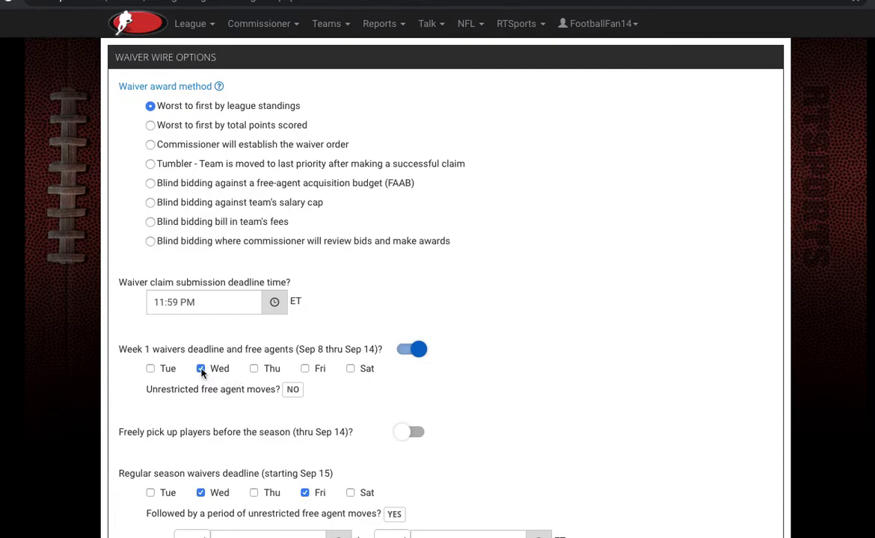
Keep Wednesday as the only week 1 waiver deadline day
{"action": "left_click", "coordinate": [253, 369]}
{"action": "left_click", "coordinate": [201, 369]}
{"action": "left_click", "coordinate": [253, 369]}
{"action": "left_click", "coordinate": [201, 369]}
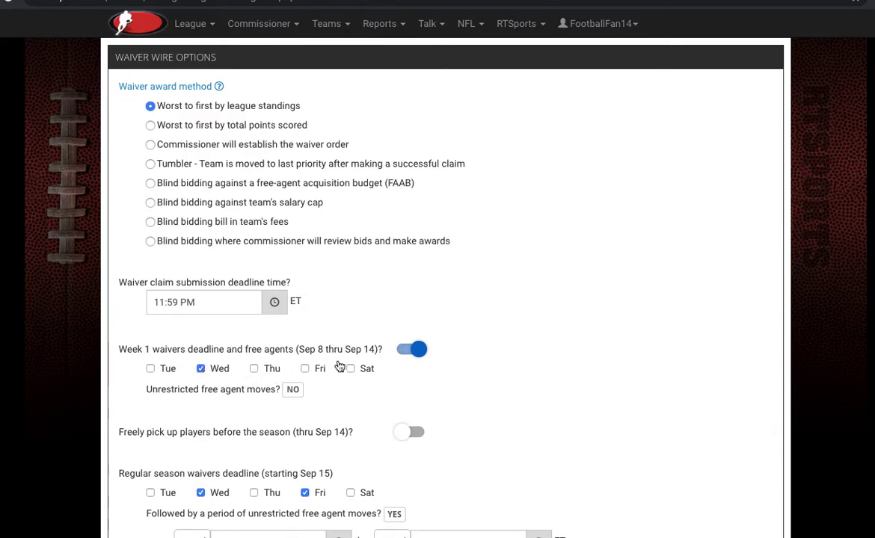
Allow unrestricted week 1 free agent moves from Thursday 8:00 AM through Sunday 1:00 PM
{"action": "left_click", "coordinate": [294, 391]}
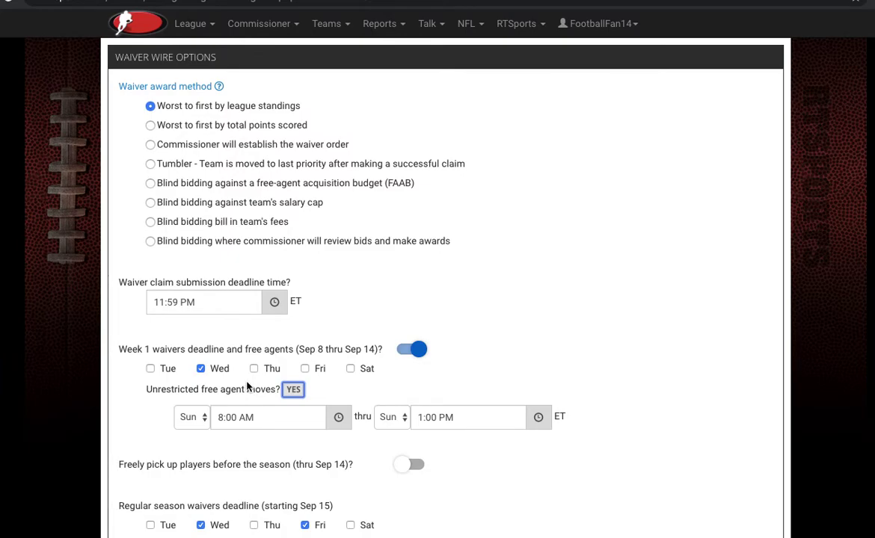
{"action": "left_click", "coordinate": [204, 418]}
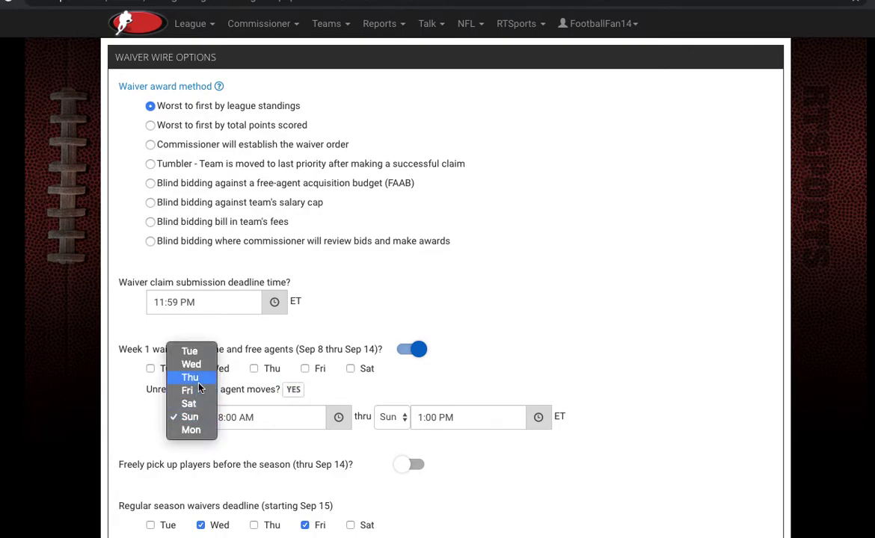
{"action": "left_click", "coordinate": [197, 379]}
{"action": "left_click", "coordinate": [200, 369]}
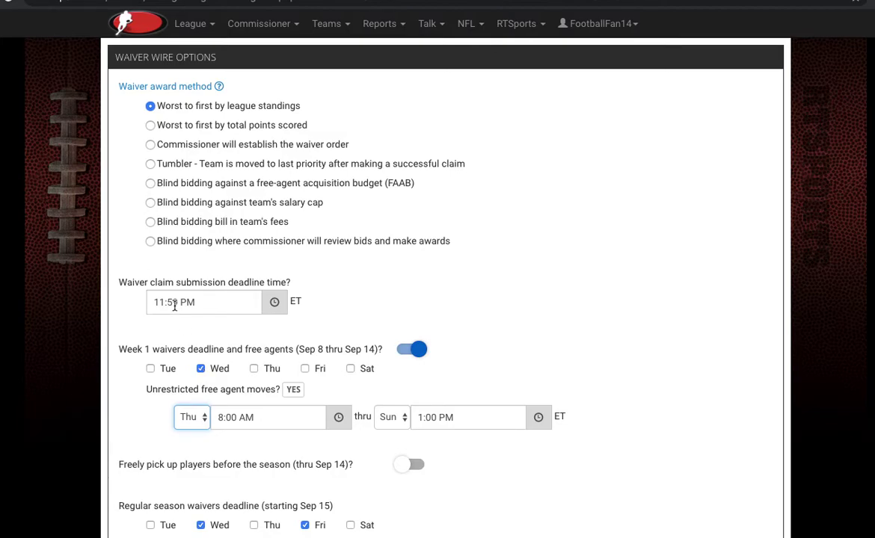
{"action": "left_click", "coordinate": [250, 386]}
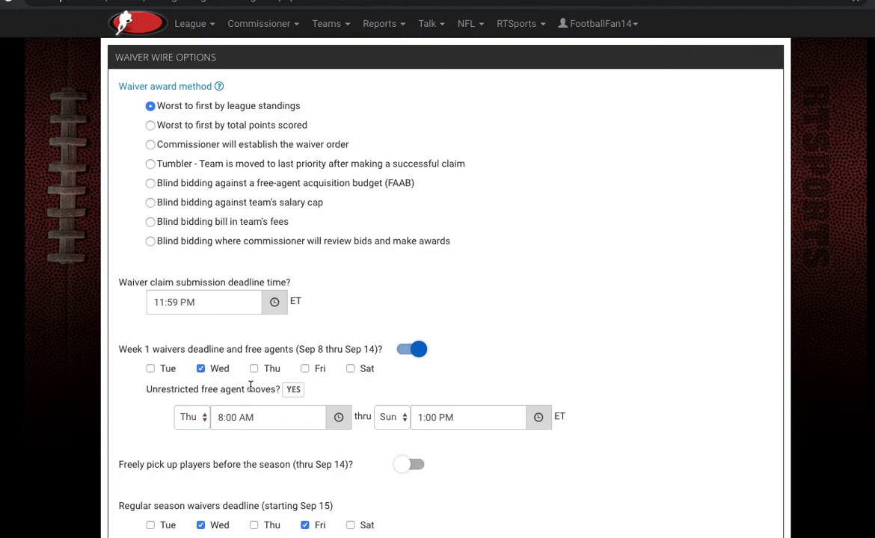
Turn on free pickups before the season, keeping the regular-season window starting Saturday
{"action": "scroll", "coordinate": [249, 386], "scroll_direction": "down", "scroll_amount": 3}
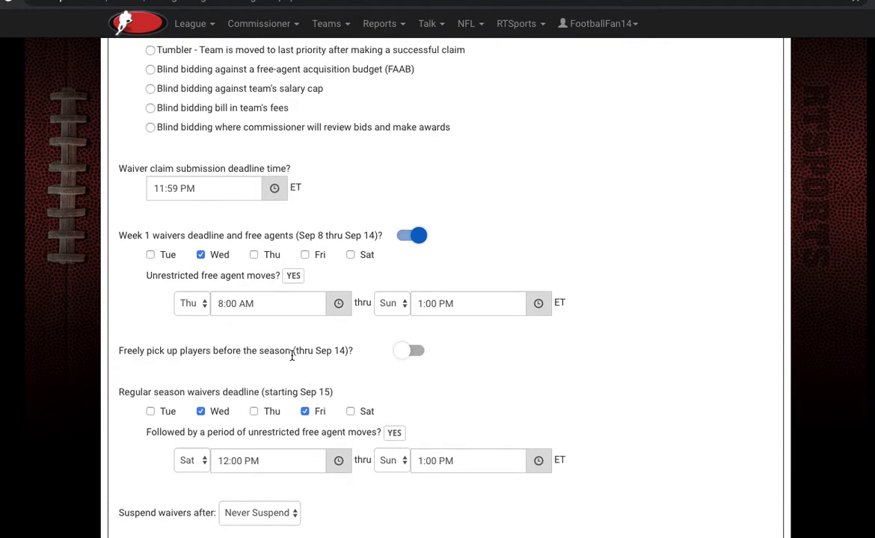
{"action": "left_click", "coordinate": [400, 352]}
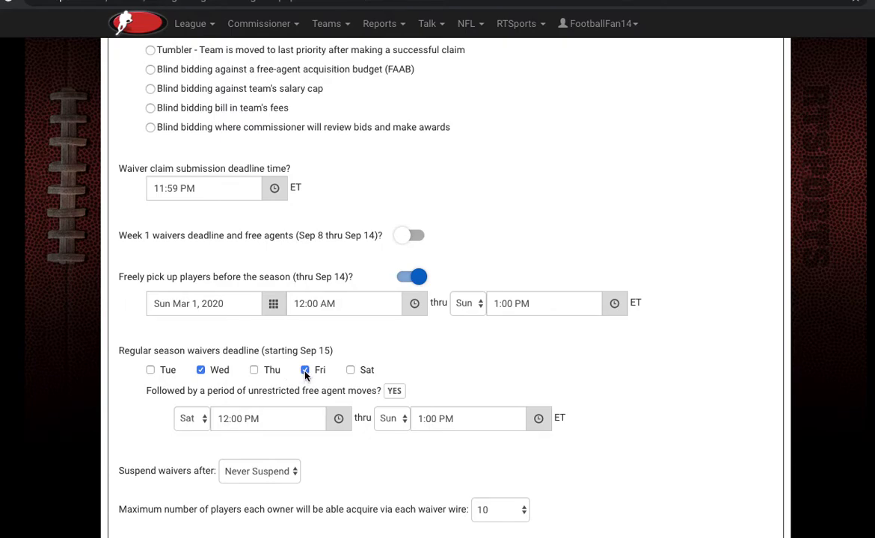
{"action": "left_click", "coordinate": [188, 423]}
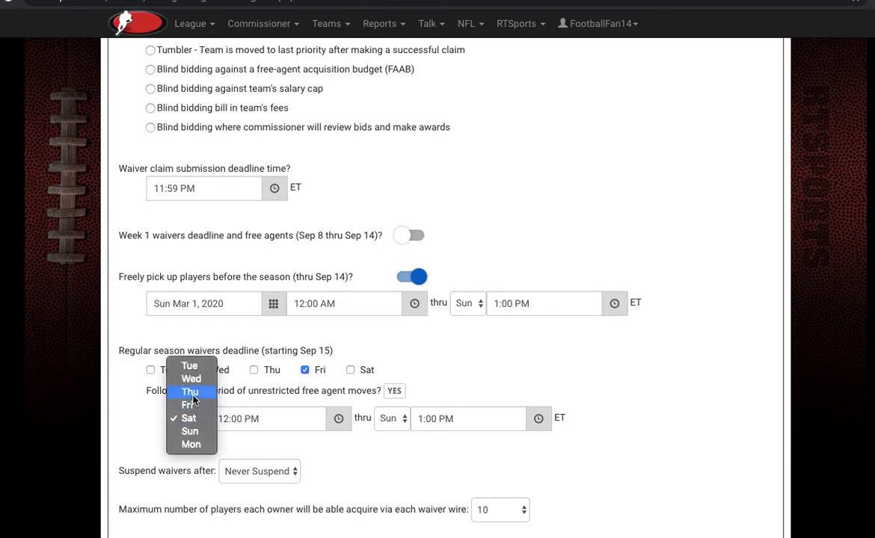
{"action": "left_click", "coordinate": [193, 394]}
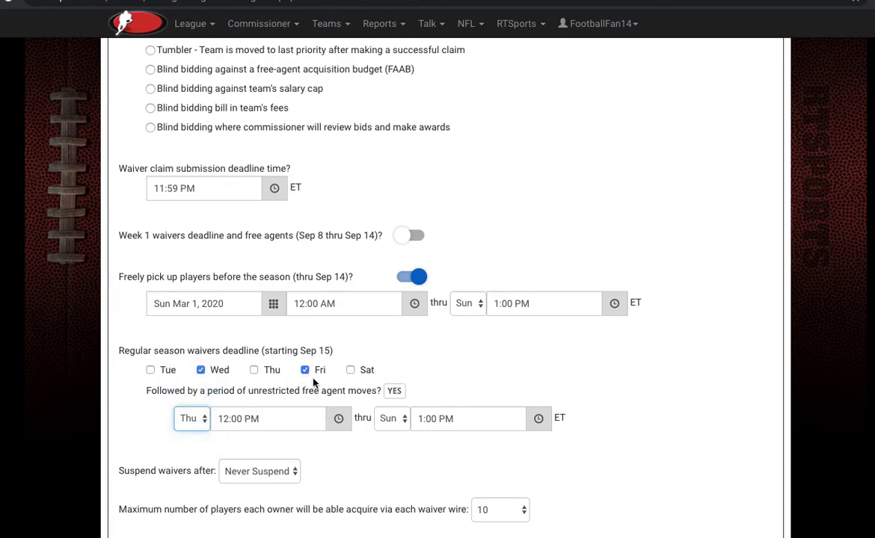
{"action": "left_click", "coordinate": [190, 418]}
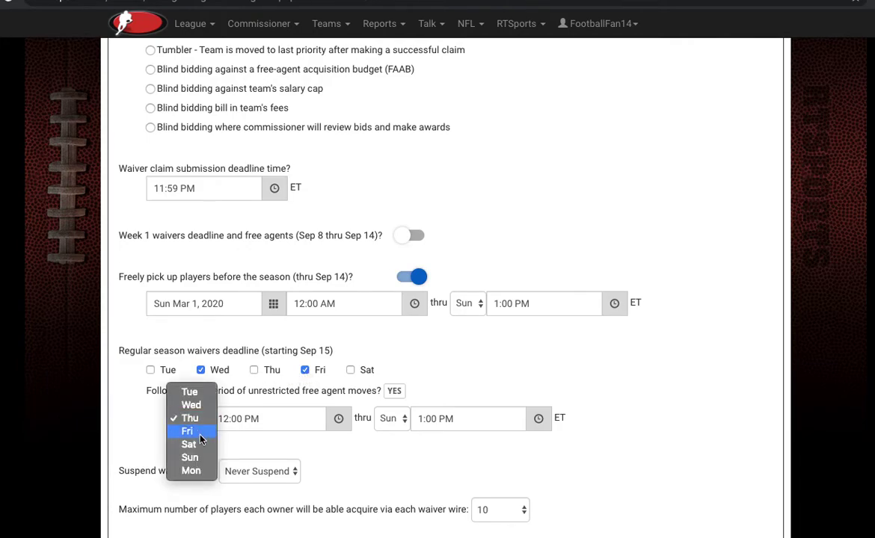
{"action": "left_click", "coordinate": [200, 446]}
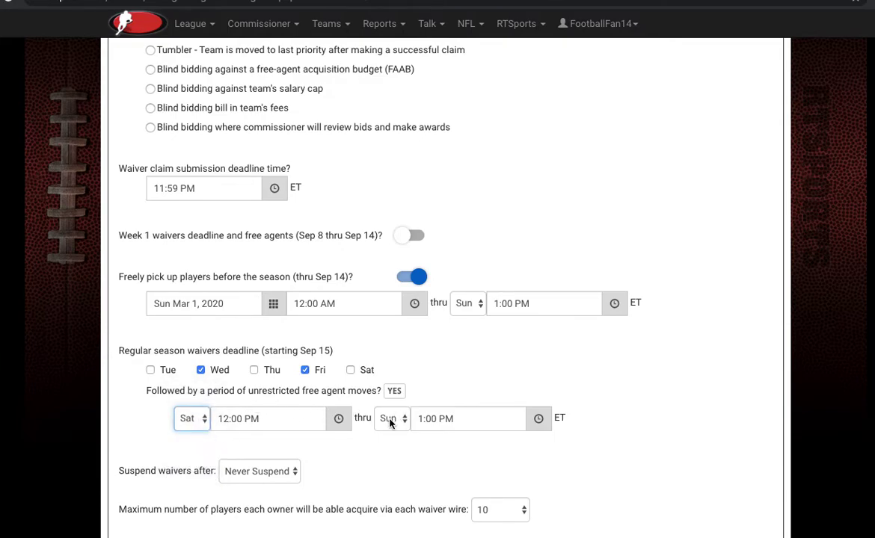
{"action": "left_click", "coordinate": [390, 454]}
Set waivers to be suspended after Week 12
{"action": "scroll", "coordinate": [389, 456], "scroll_direction": "down", "scroll_amount": 1}
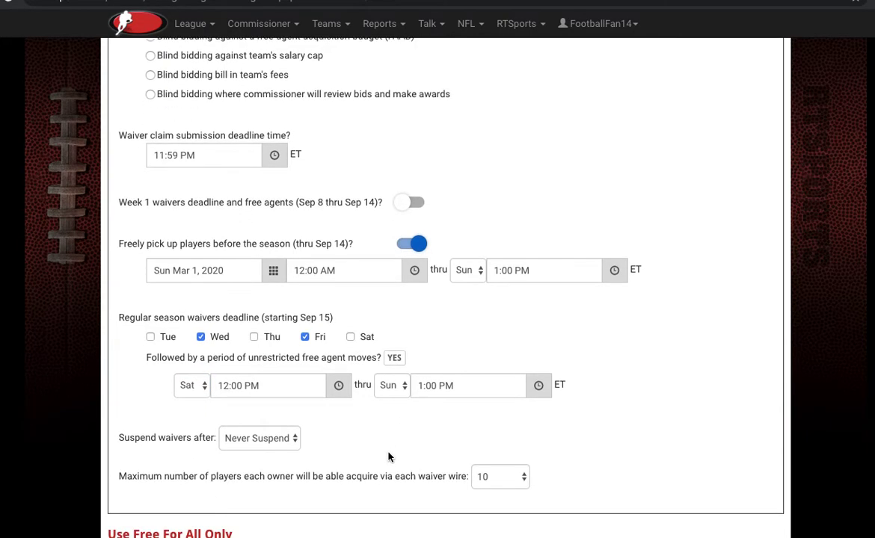
{"action": "left_click", "coordinate": [292, 434]}
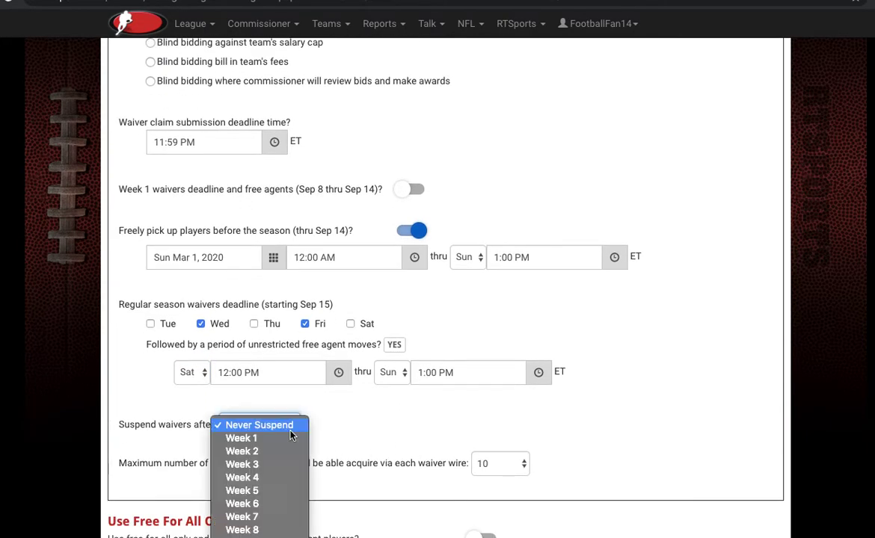
{"action": "left_click", "coordinate": [339, 434]}
{"action": "scroll", "coordinate": [339, 434], "scroll_direction": "down", "scroll_amount": 3}
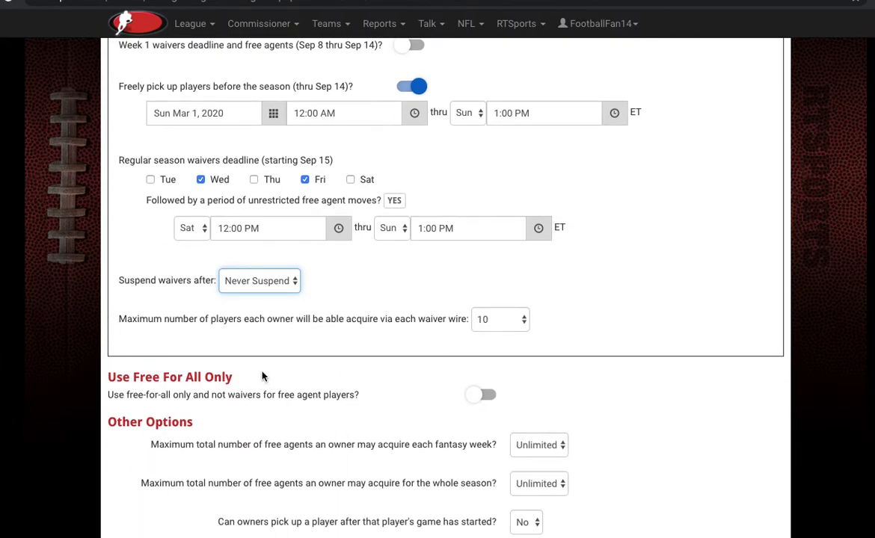
{"action": "left_click", "coordinate": [251, 283]}
{"action": "left_click", "coordinate": [270, 439]}
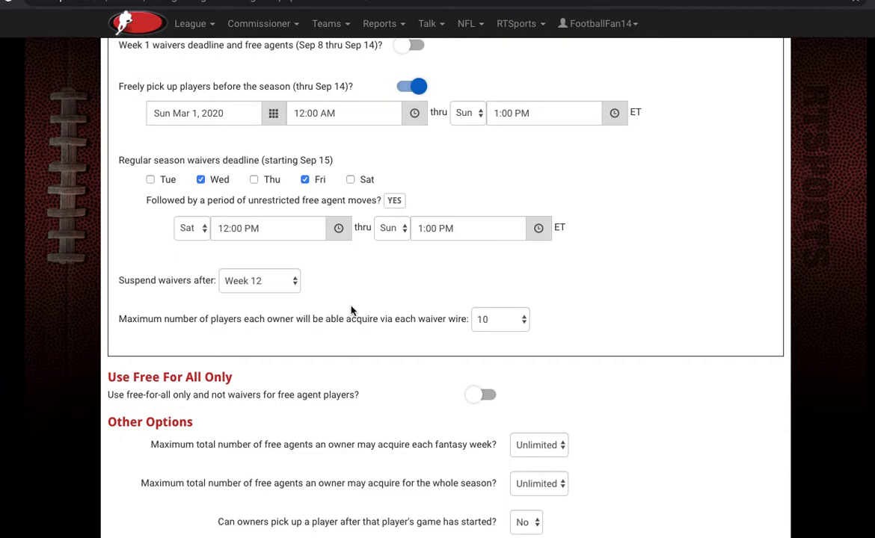
Change the maximum players per waiver wire from 10 to Unlimited
{"action": "left_click", "coordinate": [517, 320]}
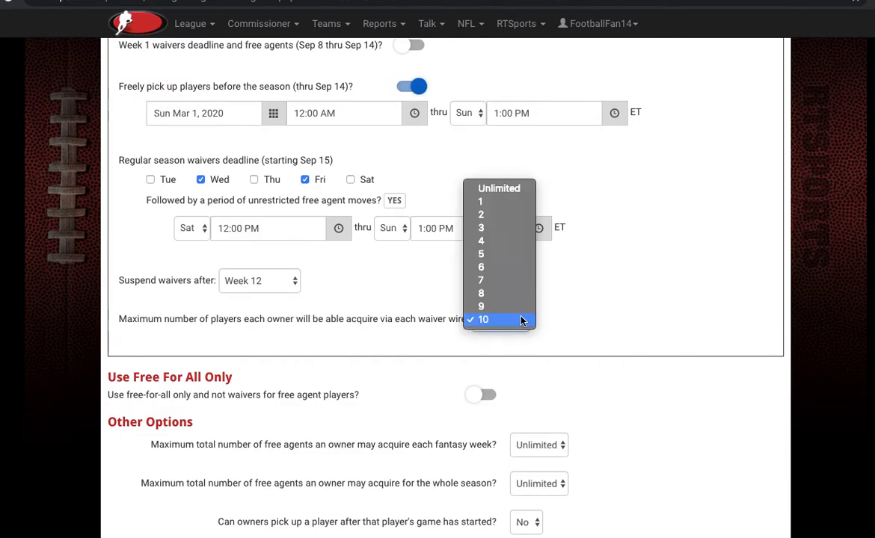
{"action": "left_click", "coordinate": [505, 194]}
{"action": "scroll", "coordinate": [620, 353], "scroll_direction": "down", "scroll_amount": 5}
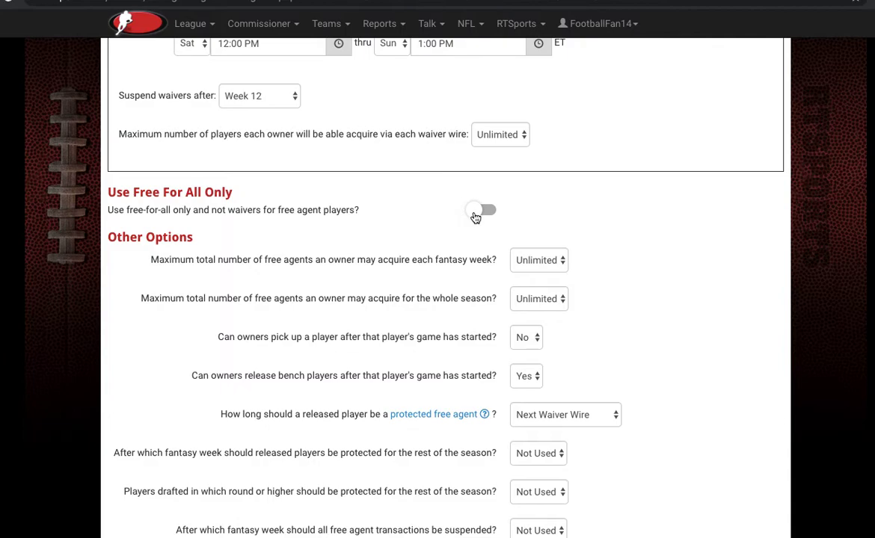
Set the weekly free agent maximum under Other Options to 2 pickups
{"action": "scroll", "coordinate": [475, 217], "scroll_direction": "down", "scroll_amount": 2}
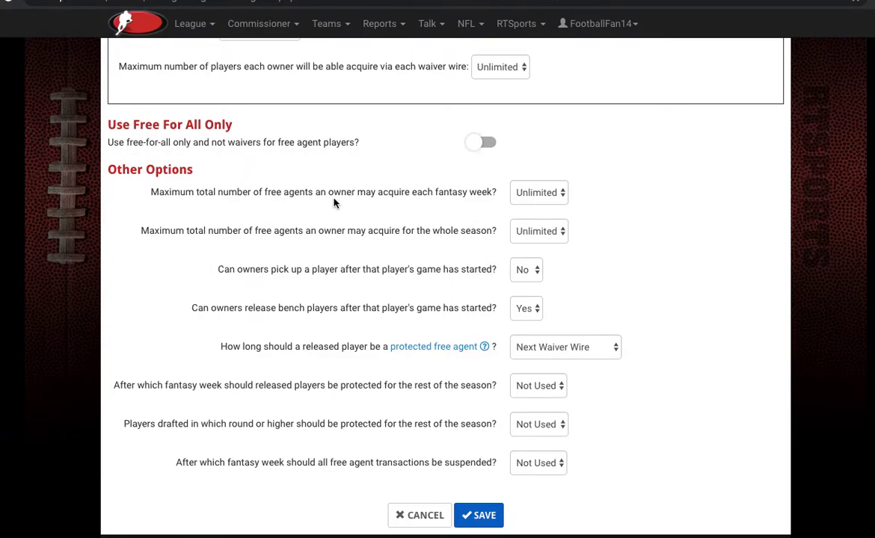
{"action": "left_click", "coordinate": [522, 196]}
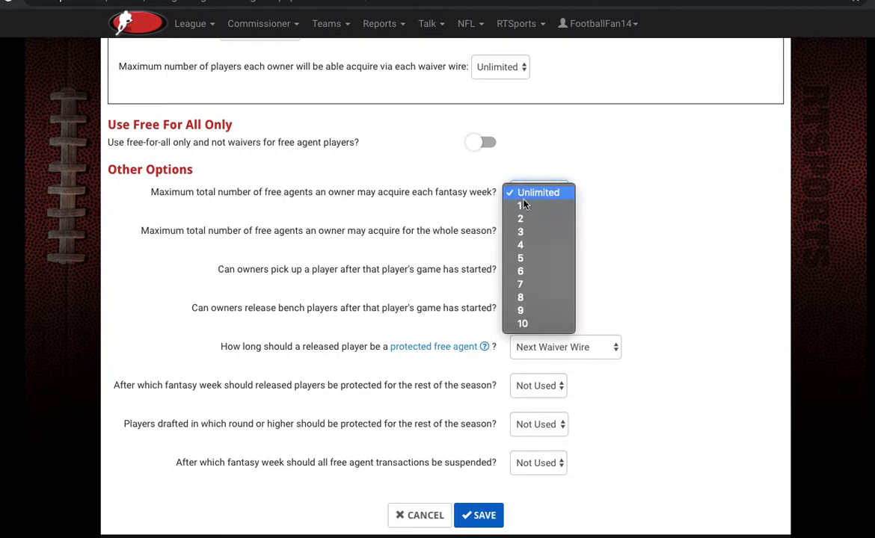
{"action": "left_click", "coordinate": [527, 219]}
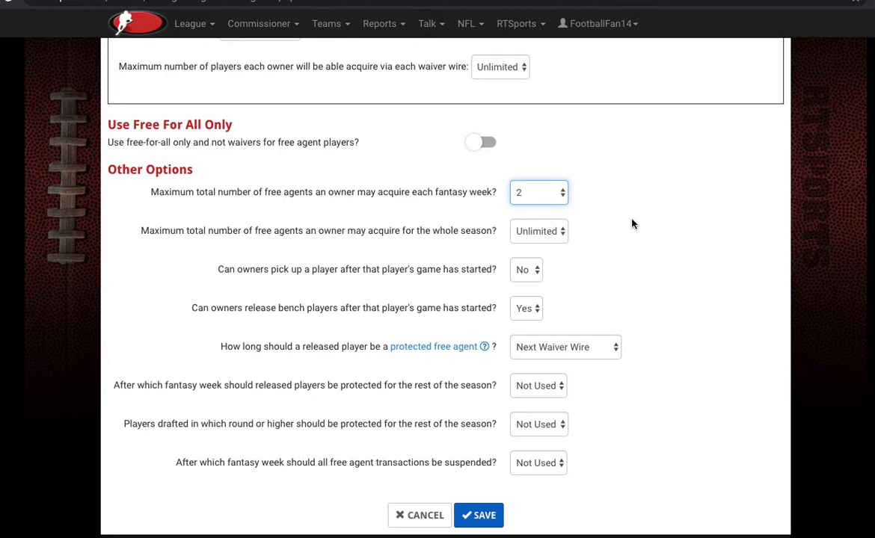
{"action": "left_click", "coordinate": [467, 235]}
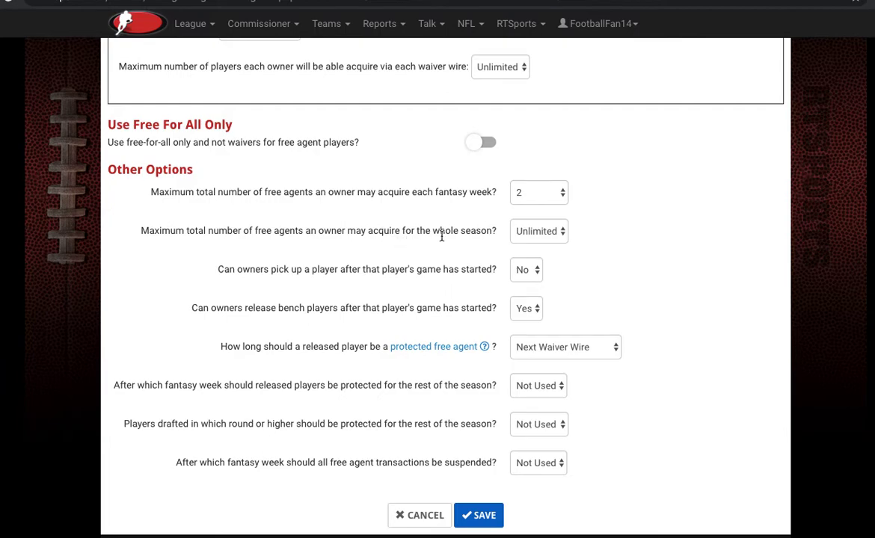
Set the whole-season free agent maximum per owner to 15
{"action": "left_click", "coordinate": [528, 237]}
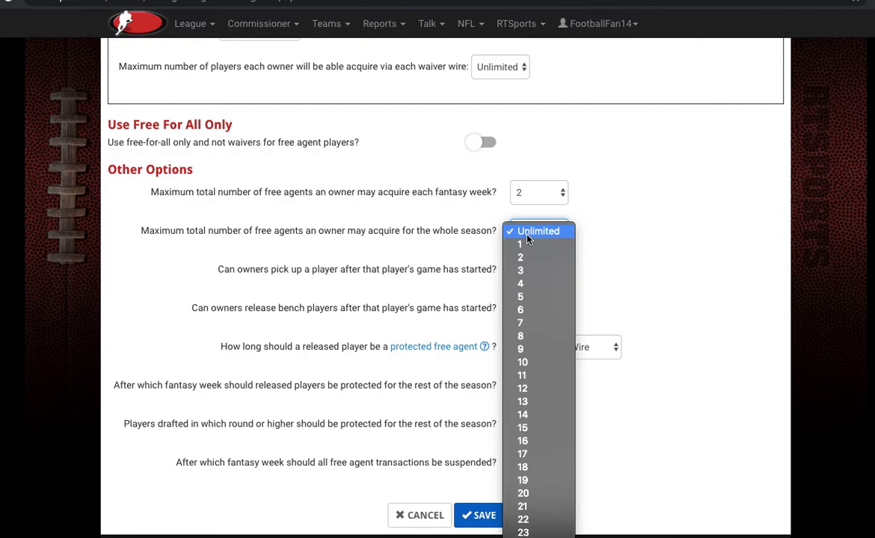
{"action": "left_click", "coordinate": [551, 431]}
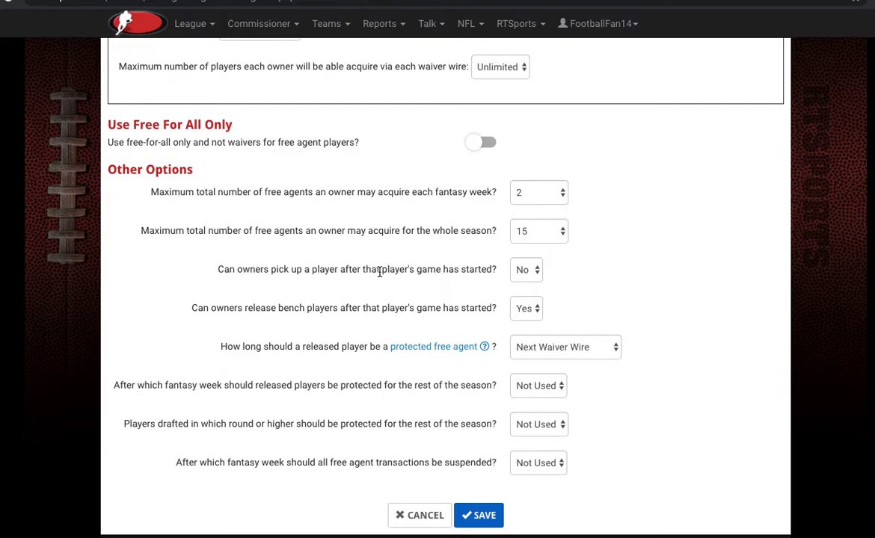
Change the pickup-after-game-started option from No to Yes
{"action": "left_click", "coordinate": [526, 270]}
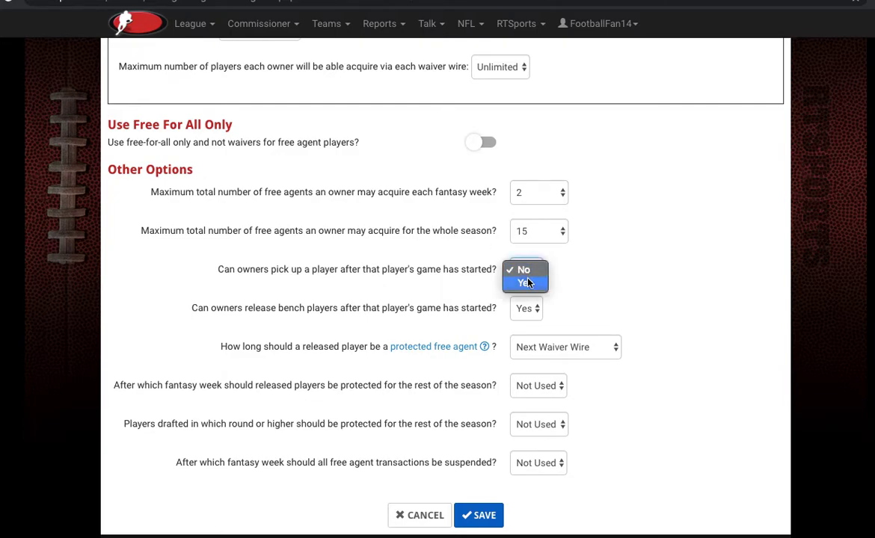
{"action": "left_click", "coordinate": [528, 283]}
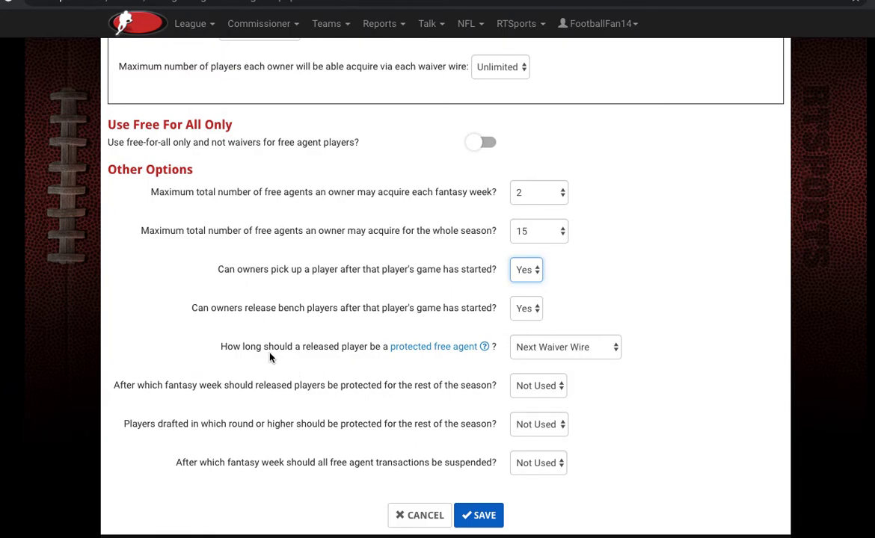
{"action": "left_click", "coordinate": [529, 350]}
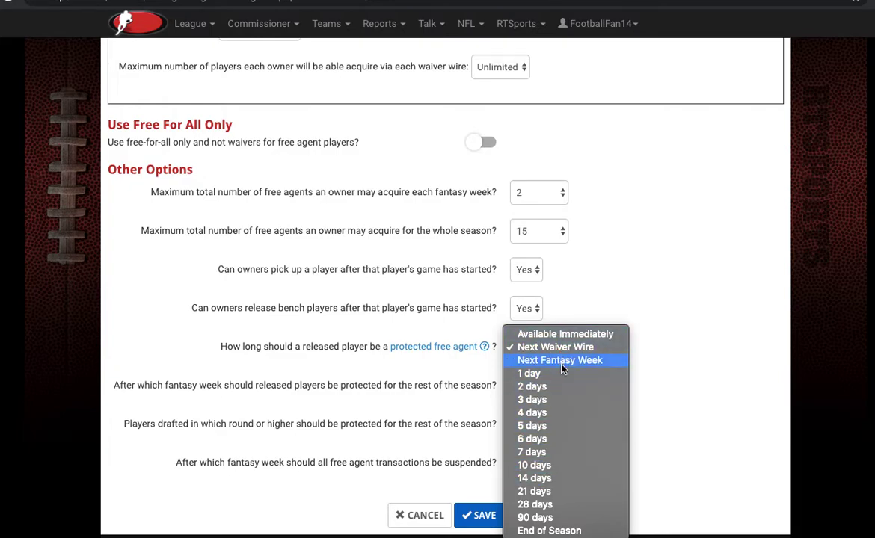
{"action": "left_click", "coordinate": [556, 338]}
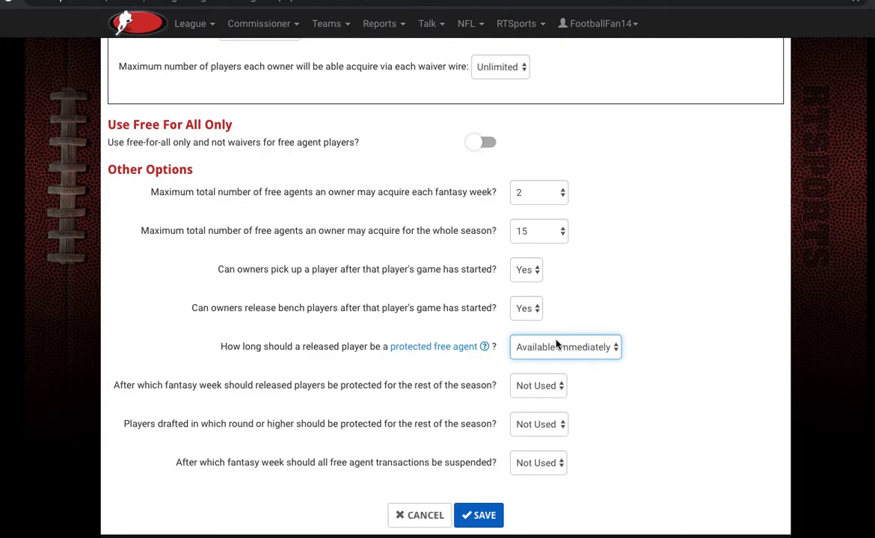
{"action": "left_click", "coordinate": [556, 343]}
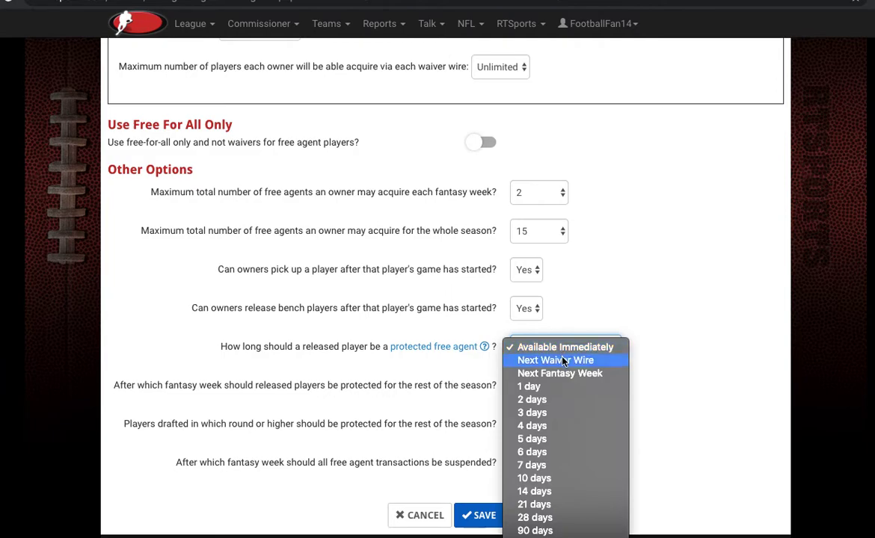
{"action": "left_click", "coordinate": [563, 360]}
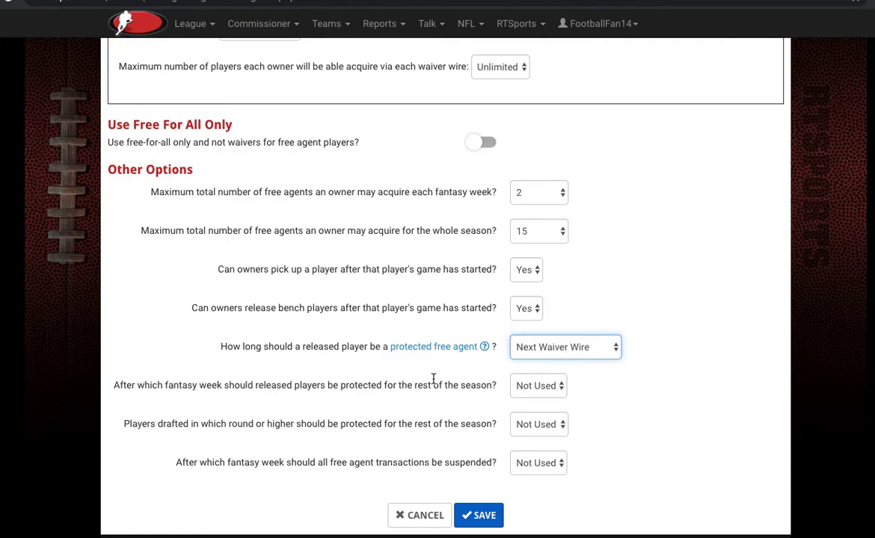
Set released-player protection to Week 14 and drafted-player protection to Round 3
{"action": "left_click", "coordinate": [560, 389]}
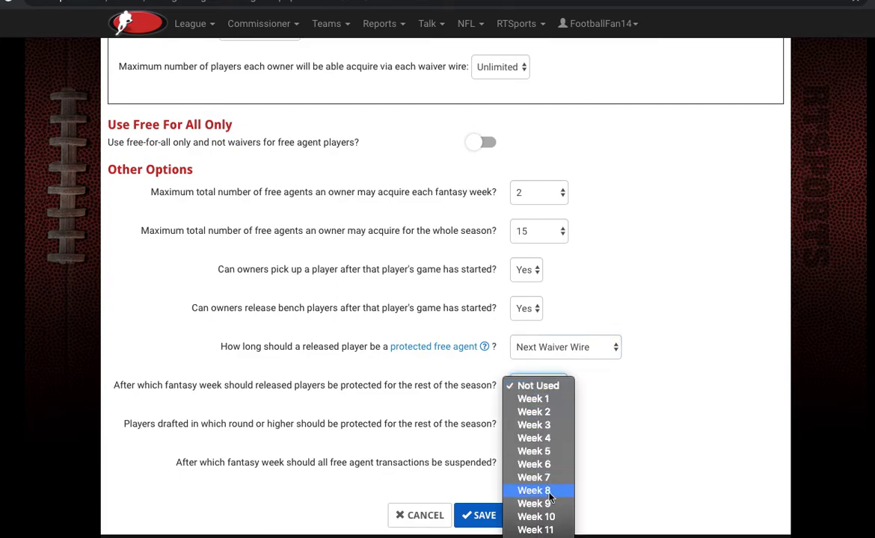
{"action": "left_click", "coordinate": [549, 524]}
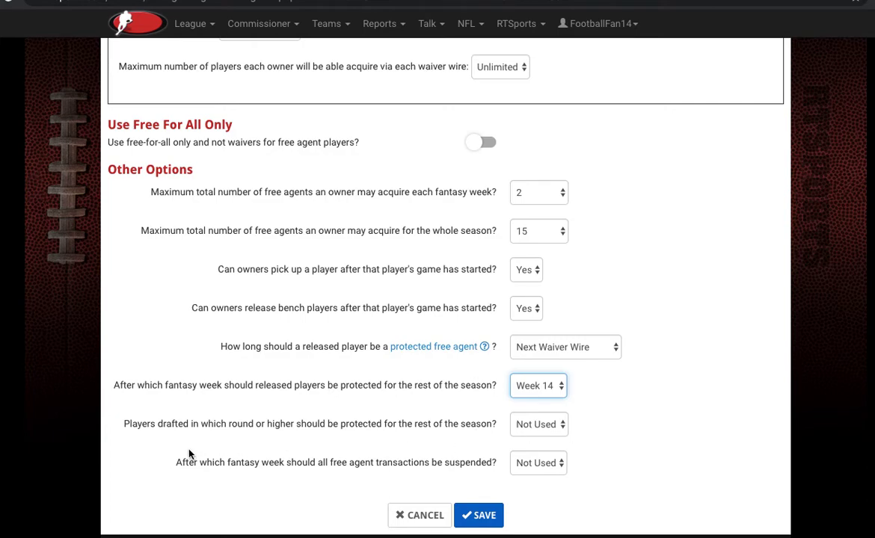
{"action": "left_click", "coordinate": [551, 425]}
{"action": "left_click", "coordinate": [551, 465]}
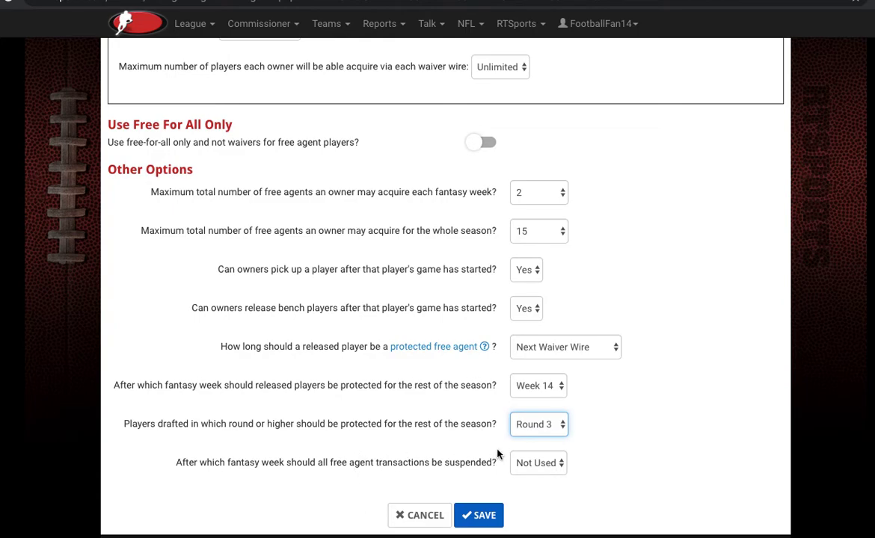
Change the free agent transactions suspension from Not Used to after Week 14
{"action": "scroll", "coordinate": [536, 462], "scroll_direction": "up", "scroll_amount": 3}
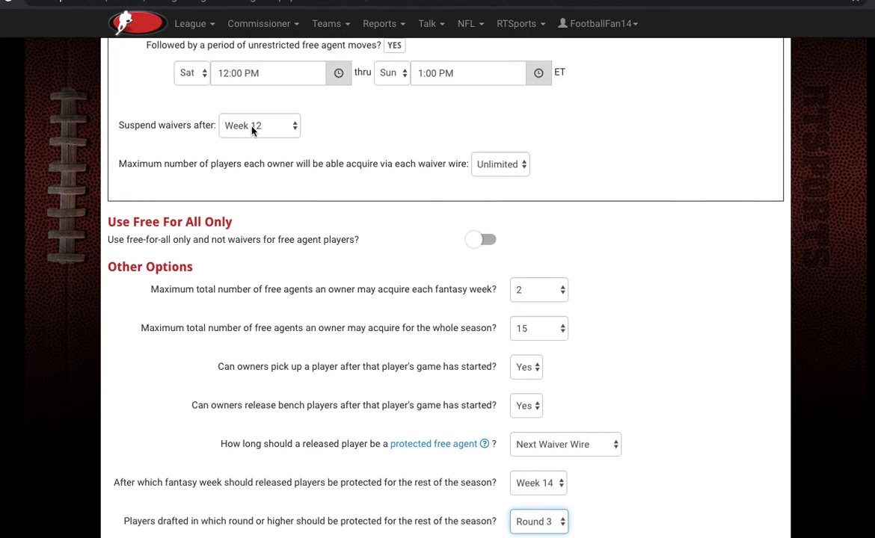
{"action": "scroll", "coordinate": [400, 221], "scroll_direction": "down", "scroll_amount": 3}
{"action": "left_click", "coordinate": [539, 465]}
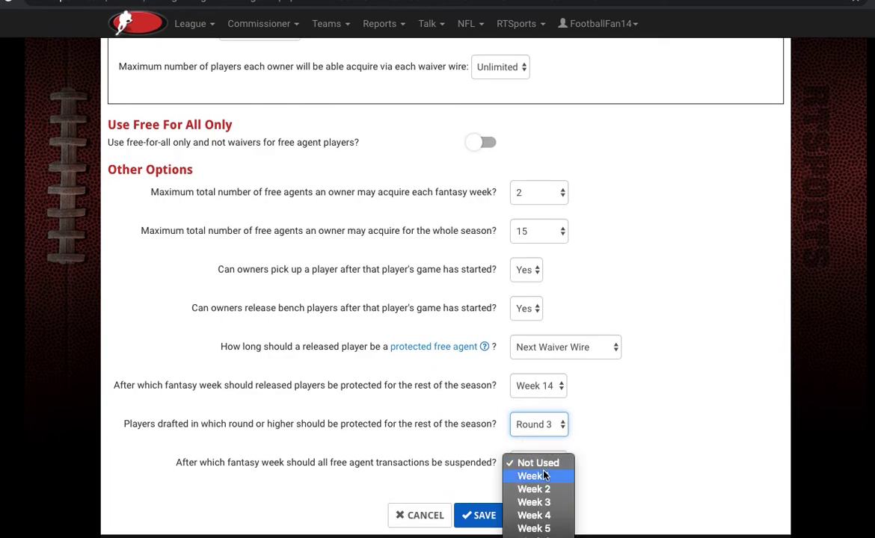
{"action": "scroll", "coordinate": [545, 508], "scroll_direction": "down", "scroll_amount": 5}
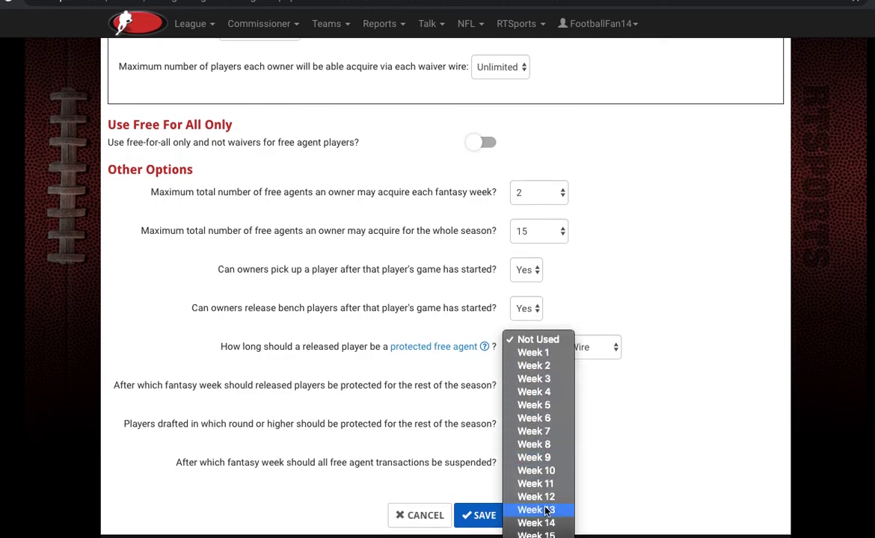
{"action": "left_click", "coordinate": [536, 523]}
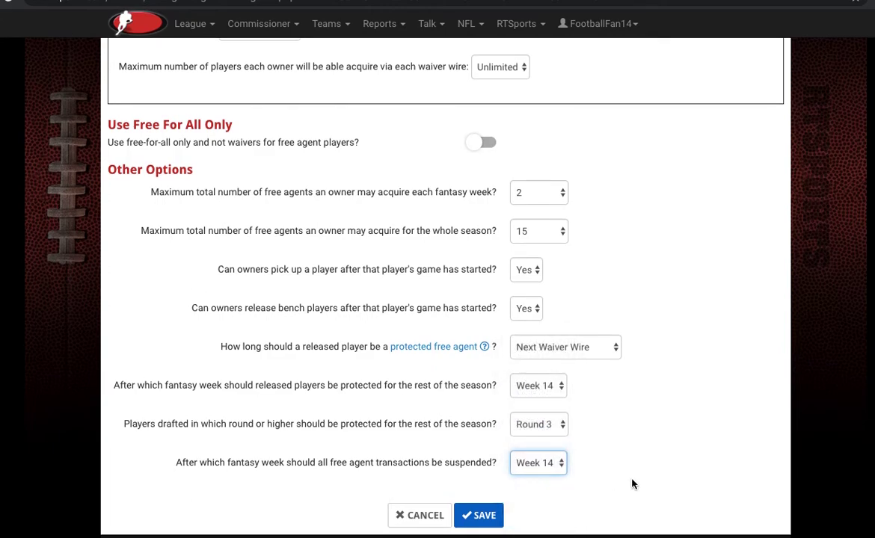
{"action": "left_click", "coordinate": [583, 476]}
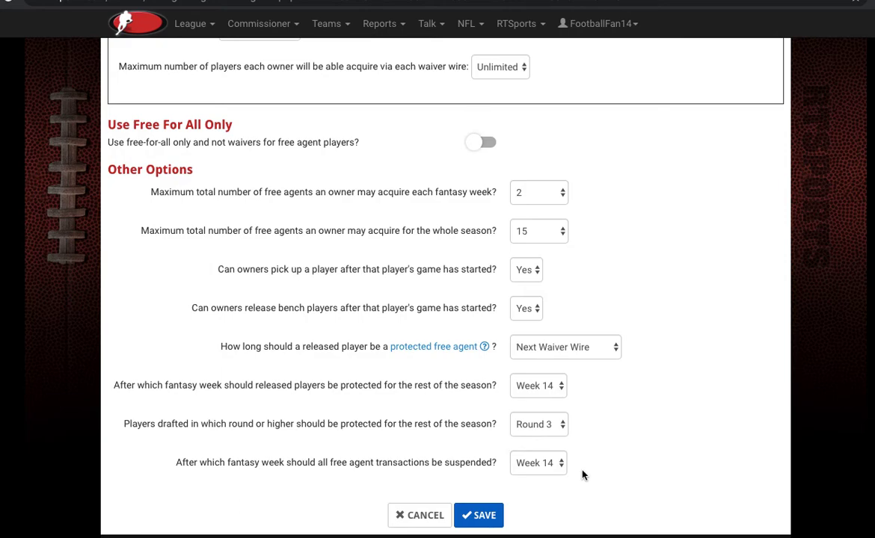